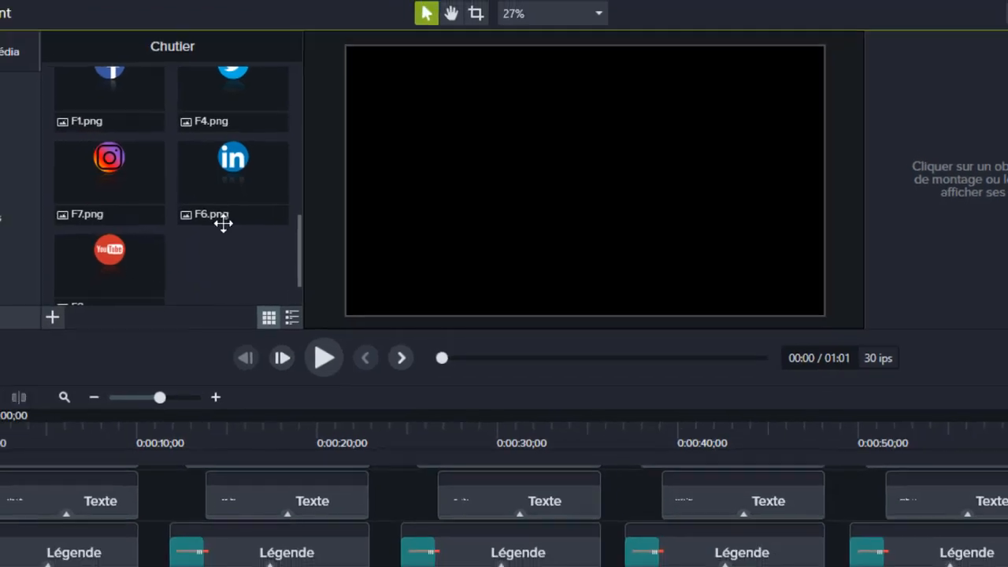
- Play the project preview through the social media lower thirds and pause it at about 53 seconds
scroll(170, 218, "up", 2)
left_click(381, 353)
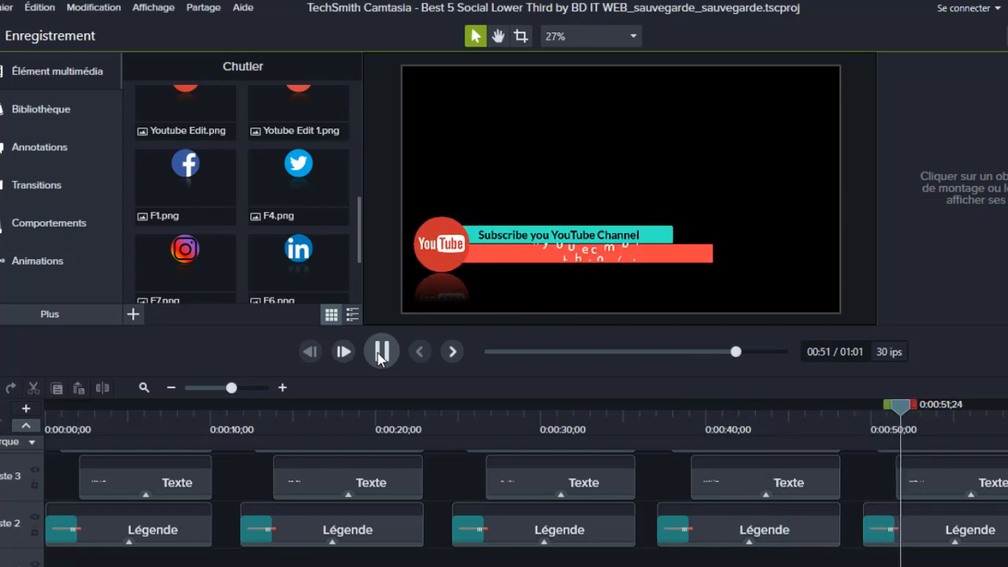
left_click(378, 356)
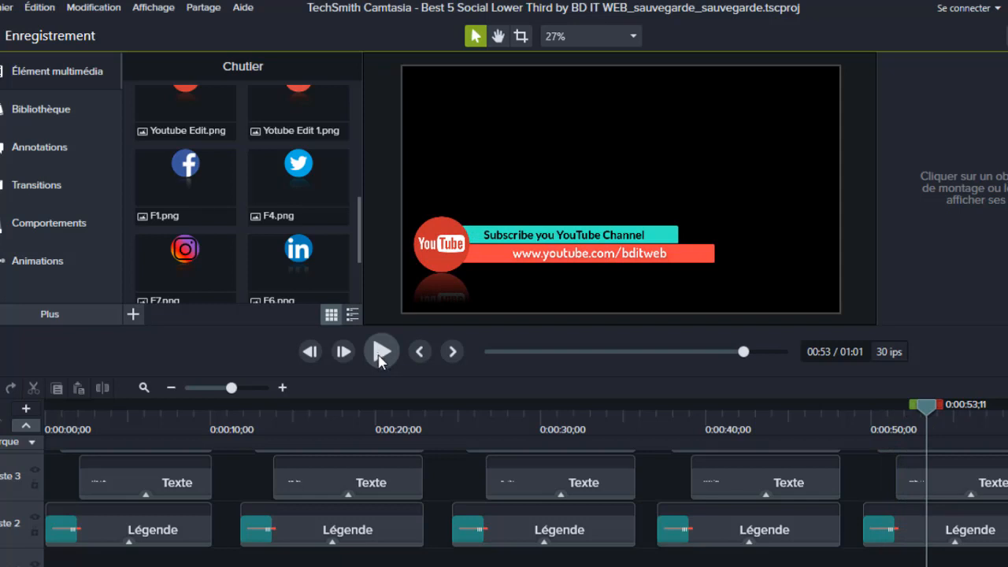
- Select all the lower-third clips that follow the first one on the timeline and delete them
scroll(778, 524, "up", 1)
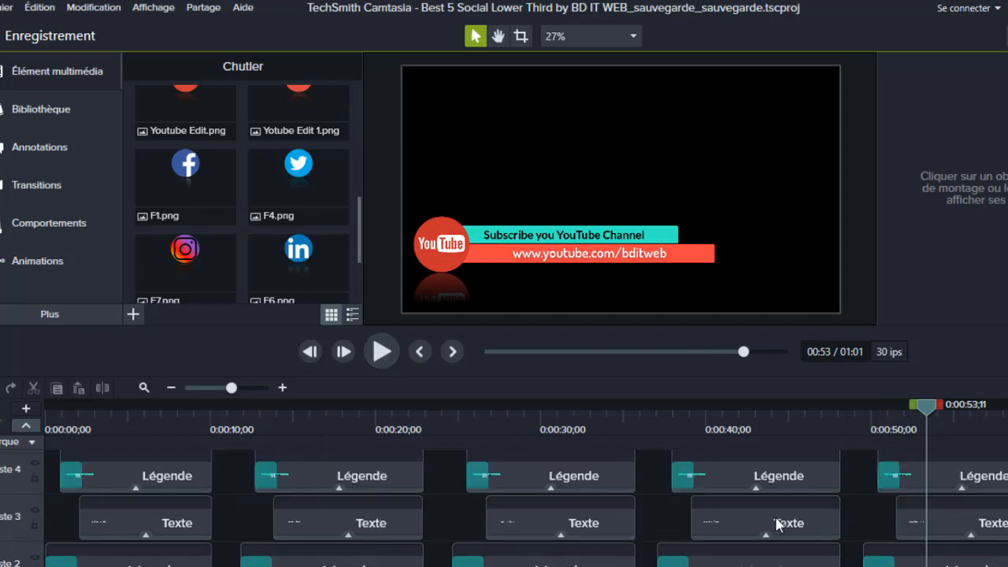
left_click_drag(232, 460, 731, 527)
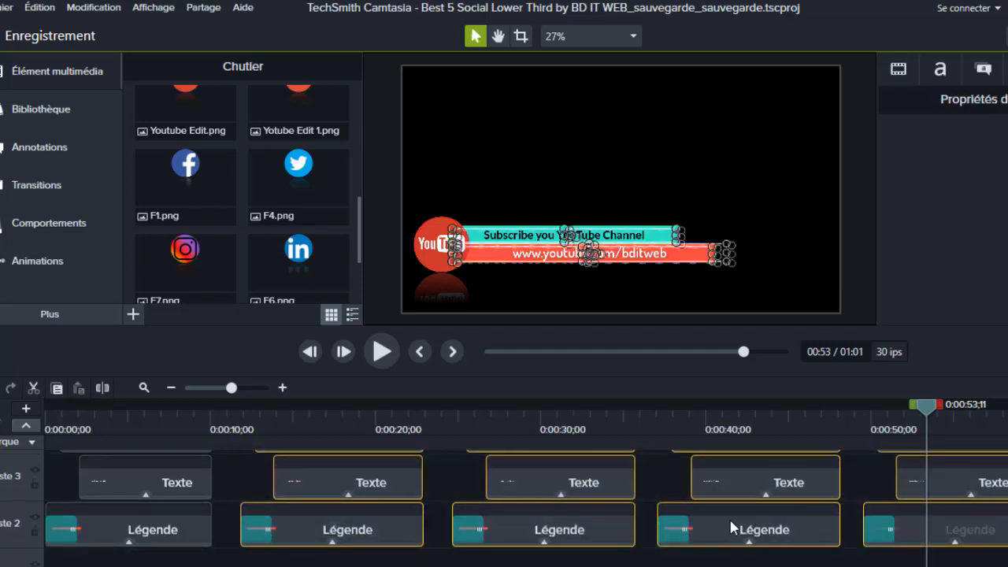
right_click(728, 526)
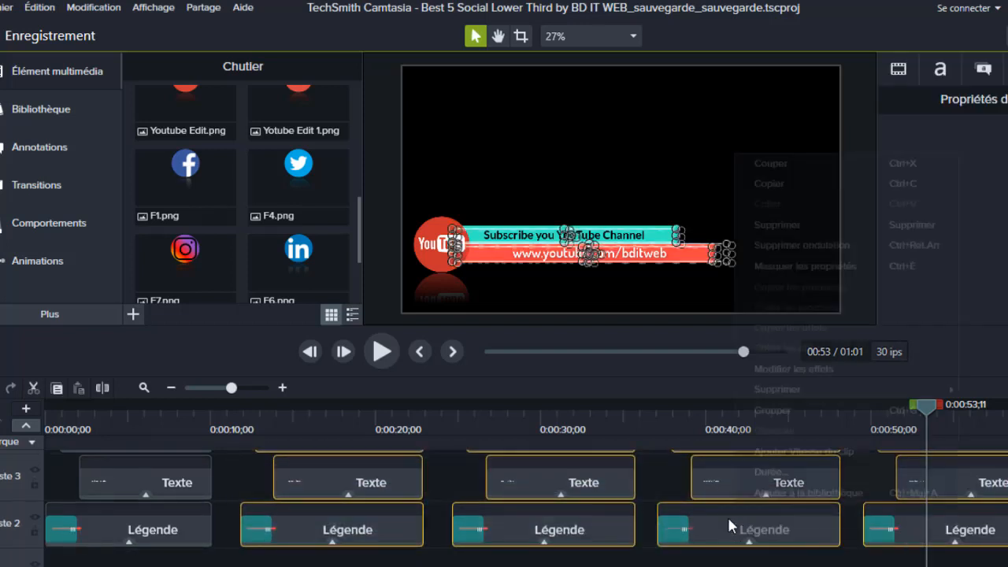
left_click(774, 224)
- Return the playhead to the start, enlarge the timeline scale, and place the playhead at 0:00:02;23 in the Facebook lower third
left_click_drag(932, 406, 40, 428)
scroll(198, 473, "up", 1)
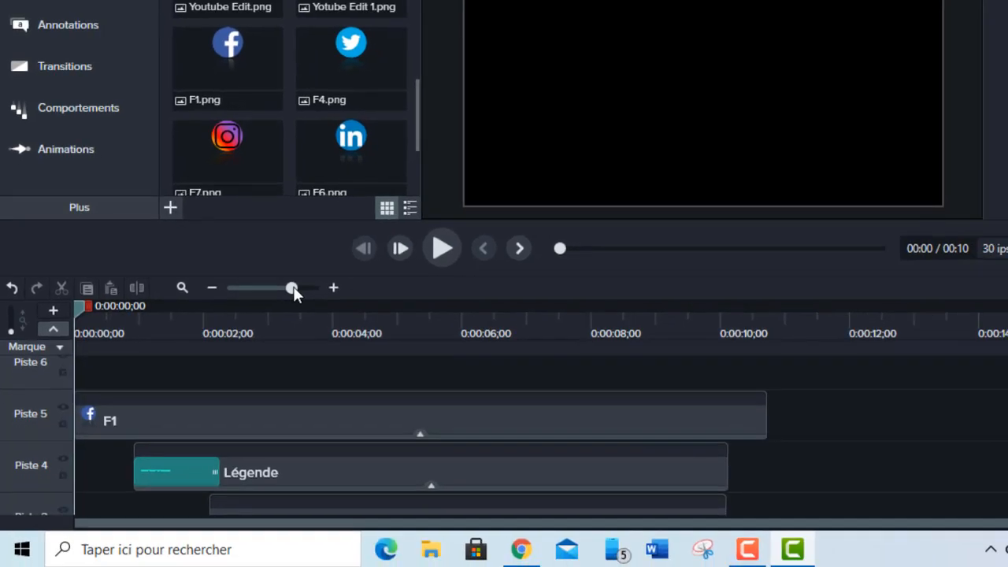
left_click_drag(315, 309, 309, 308)
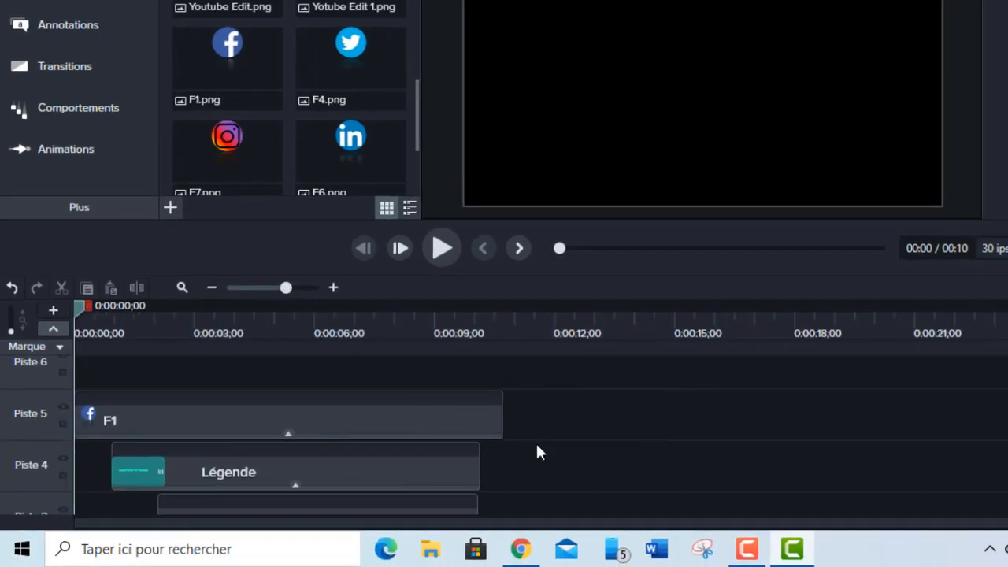
scroll(538, 429, "down", 2)
left_click(185, 315)
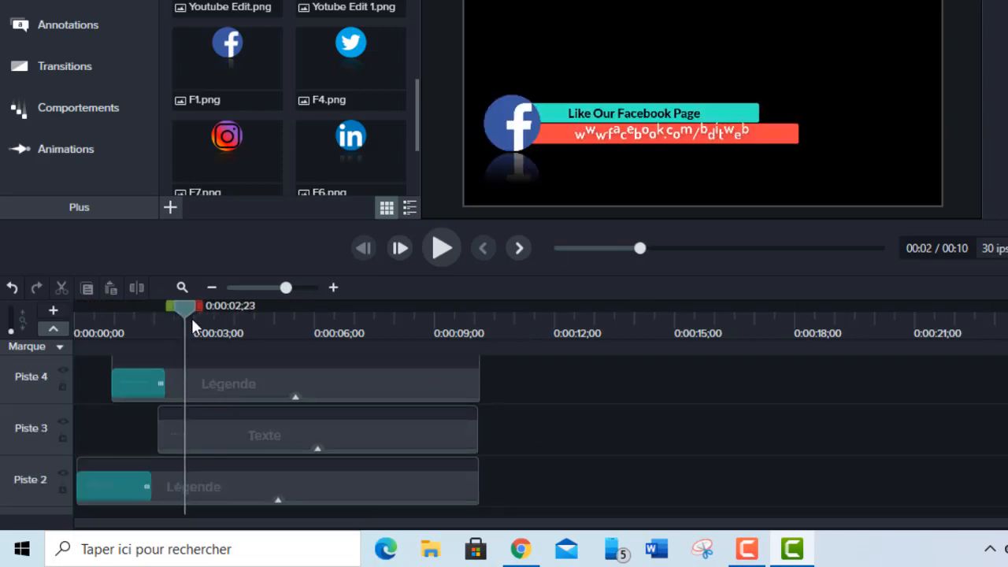
- Replace the text of the turquoise caption bar with "suivez-moi sur Facebook"
left_click(274, 435)
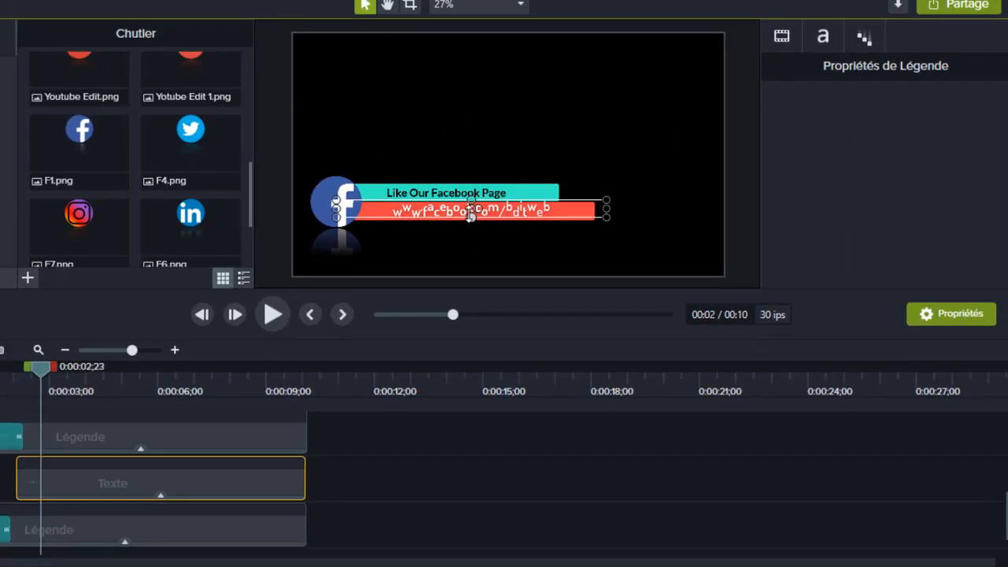
left_click(662, 117)
left_click(470, 192)
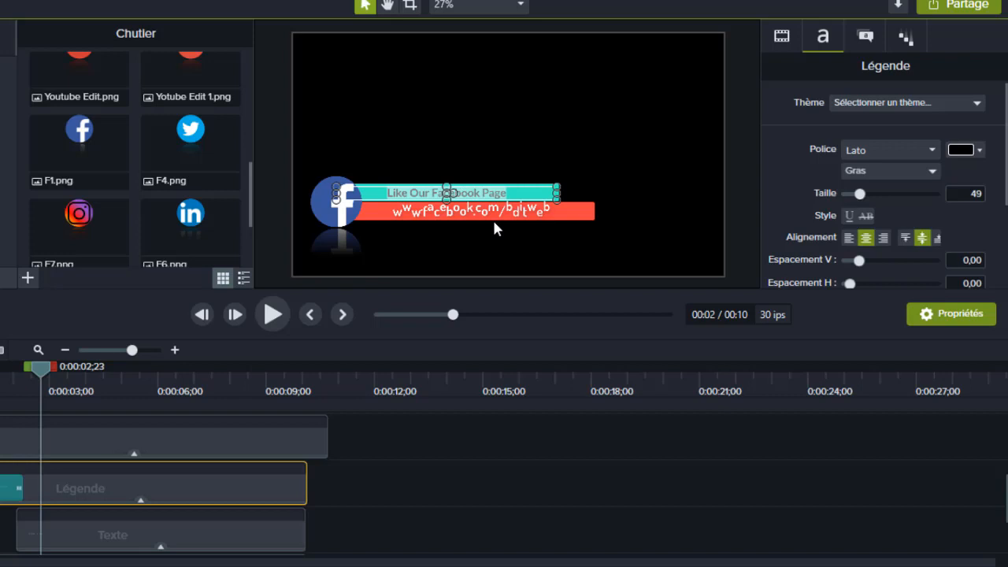
key("BackSpace")
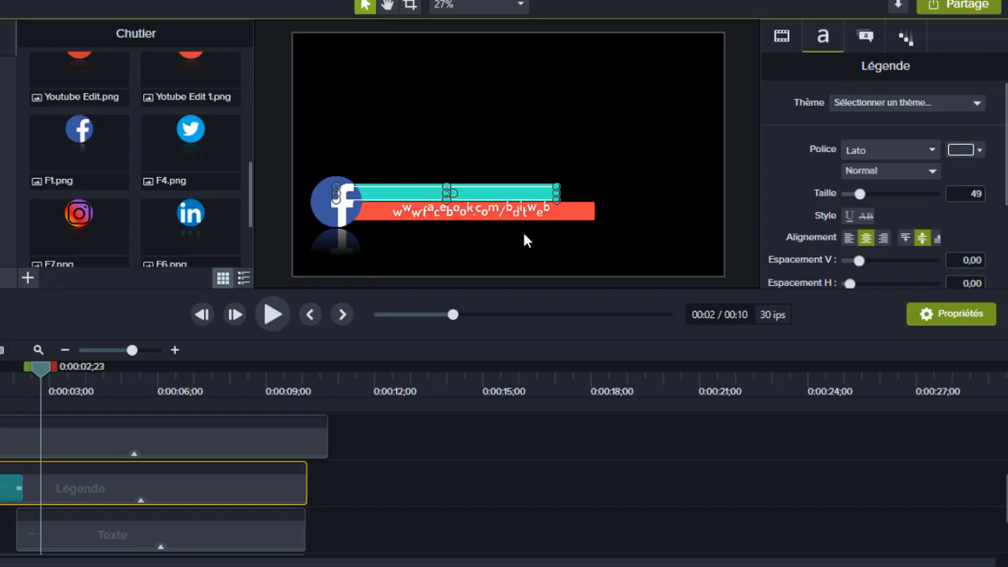
type("suivez-nous sur Fa")
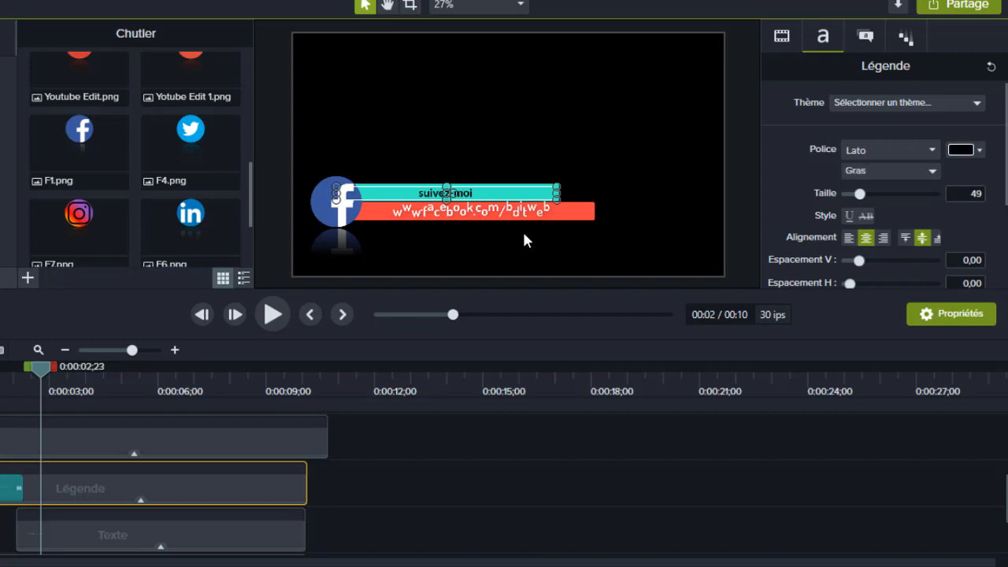
type("cebook")
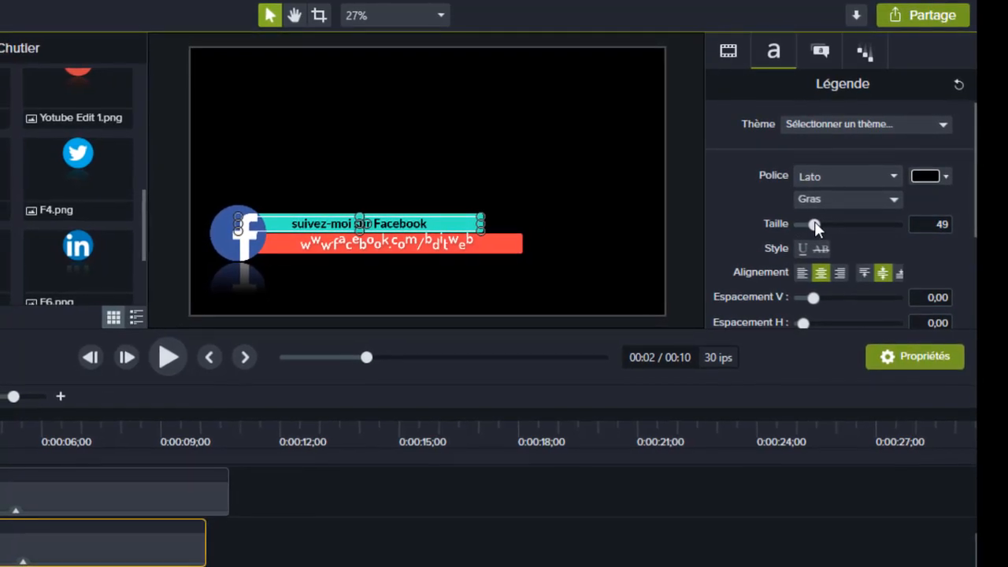
- Set the turquoise caption's font size to 55 and change its text colour to a saturated blue
left_click_drag(811, 224, 816, 224)
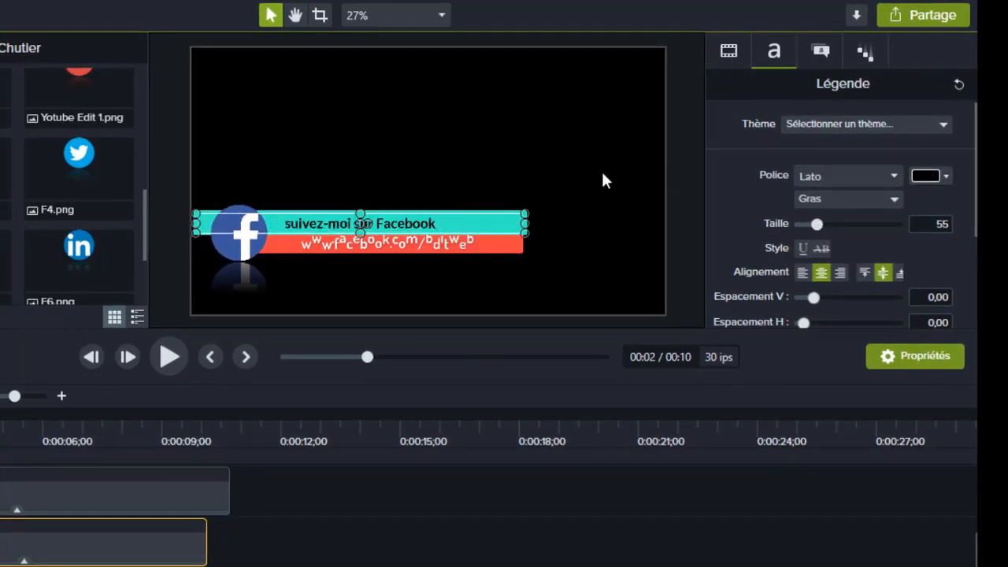
left_click(943, 175)
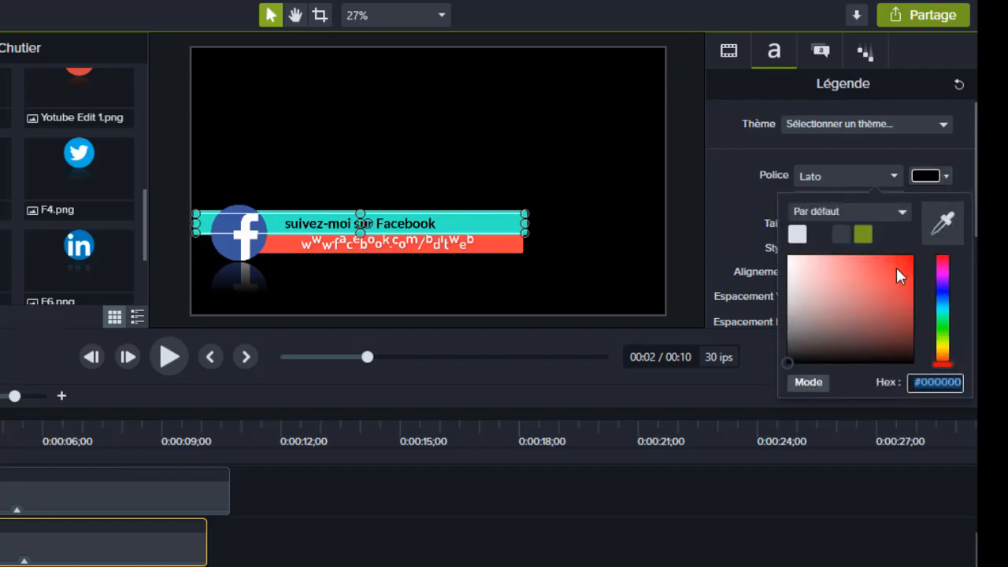
left_click(896, 269)
left_click(944, 288)
left_click(866, 301)
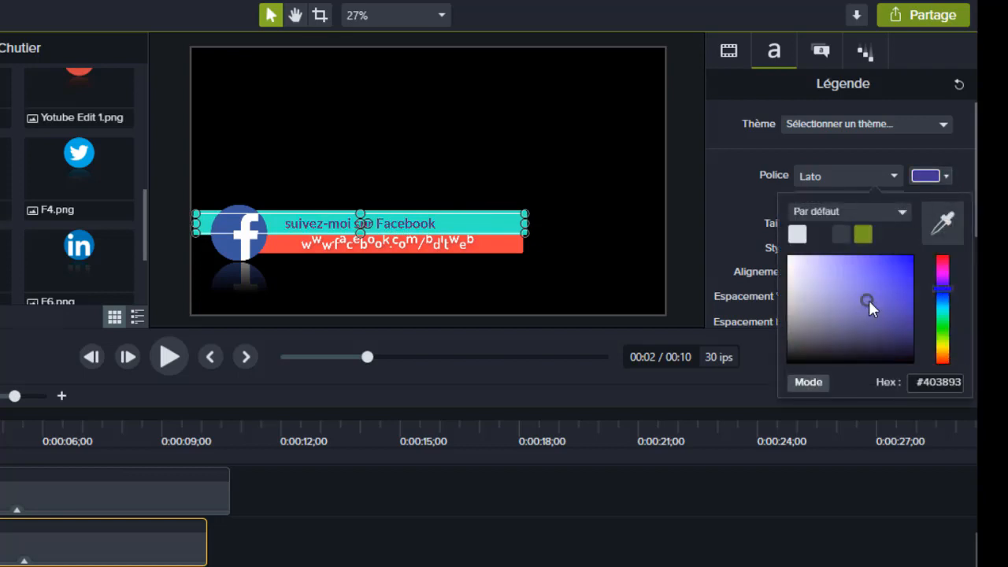
double_click(891, 282)
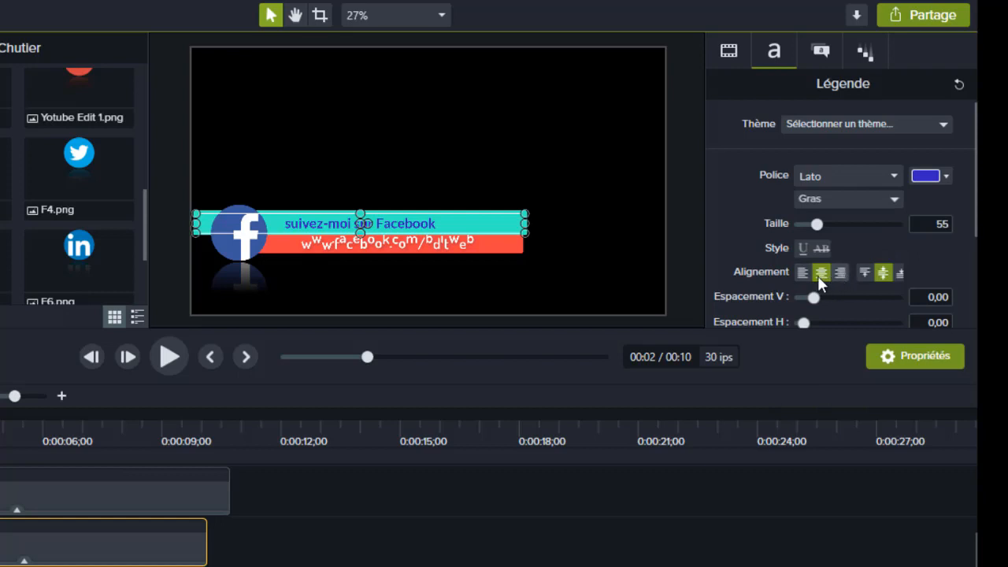
- Choose the Gras font style for the caption and set its vertical spacing to 0,53
left_click(893, 198)
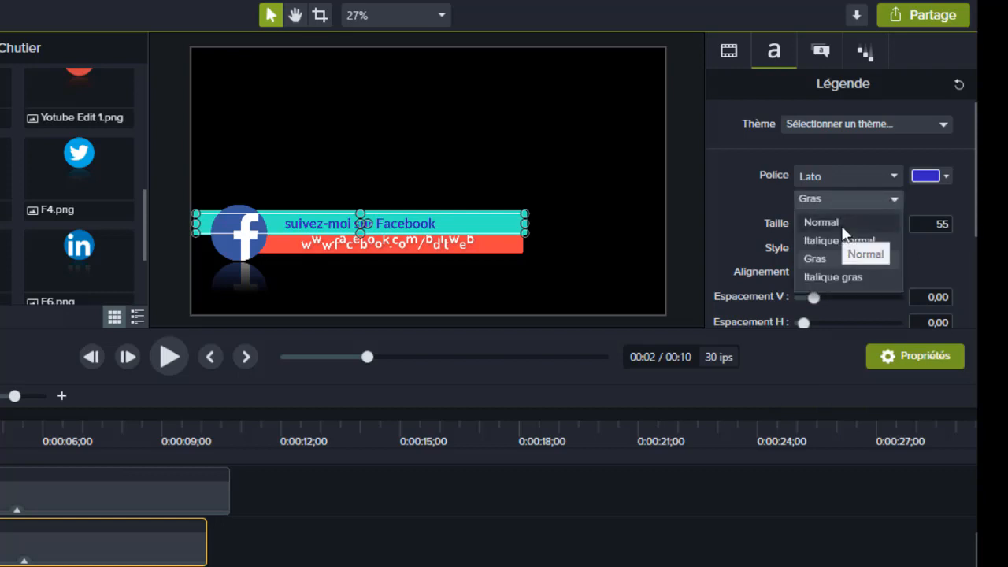
left_click(816, 259)
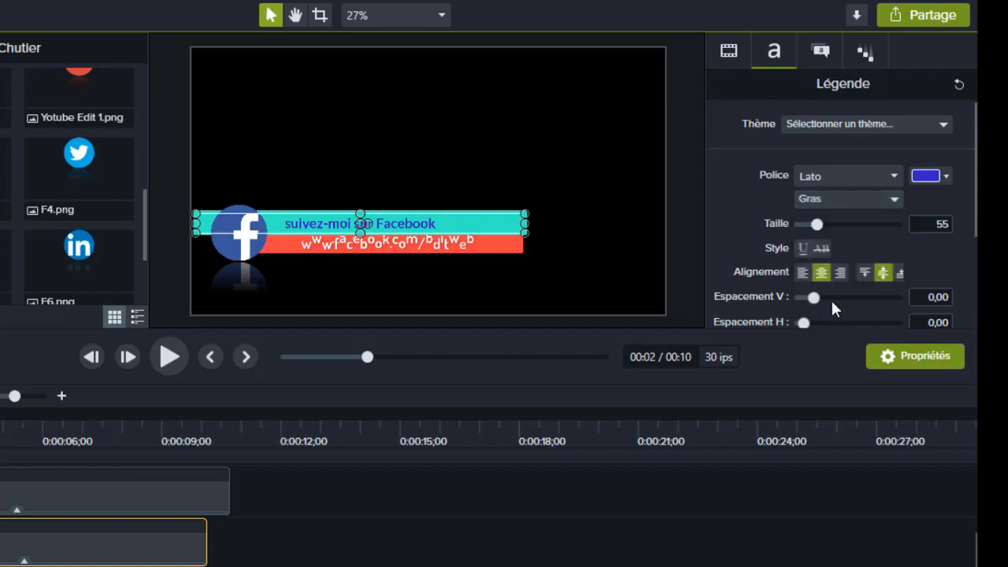
left_click_drag(818, 297, 832, 298)
left_click(395, 242)
double_click(403, 244)
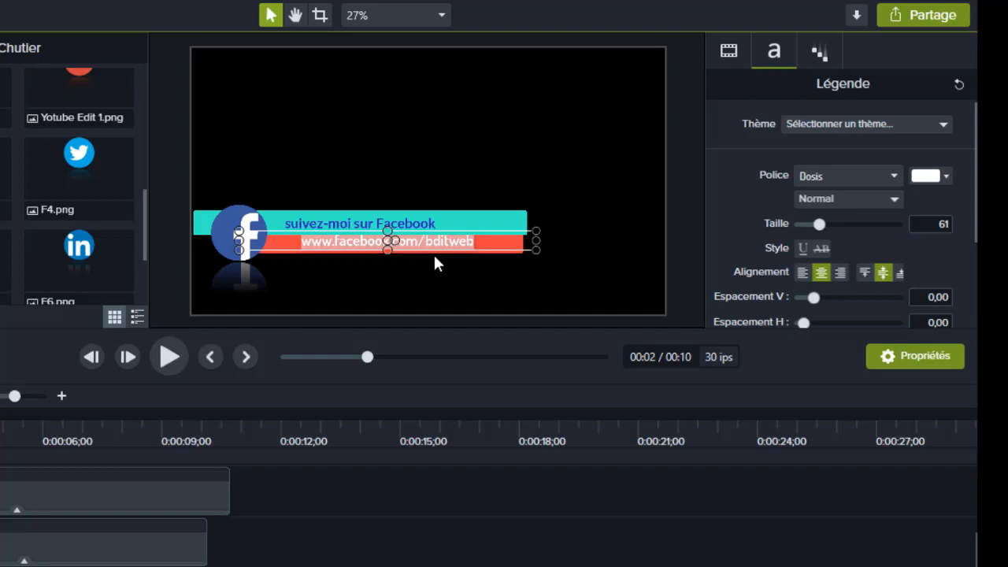
key("Delete")
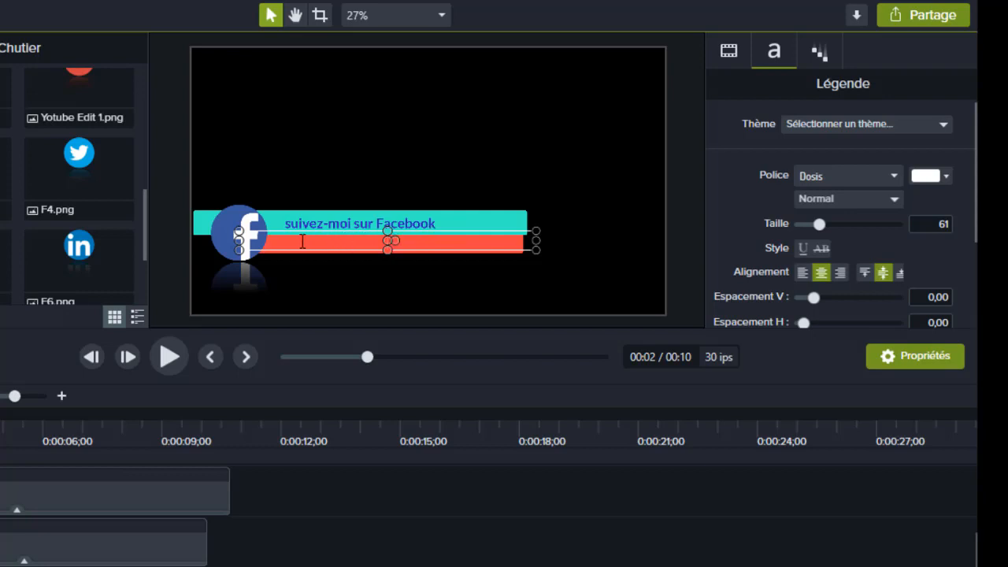
type("www.facebook")
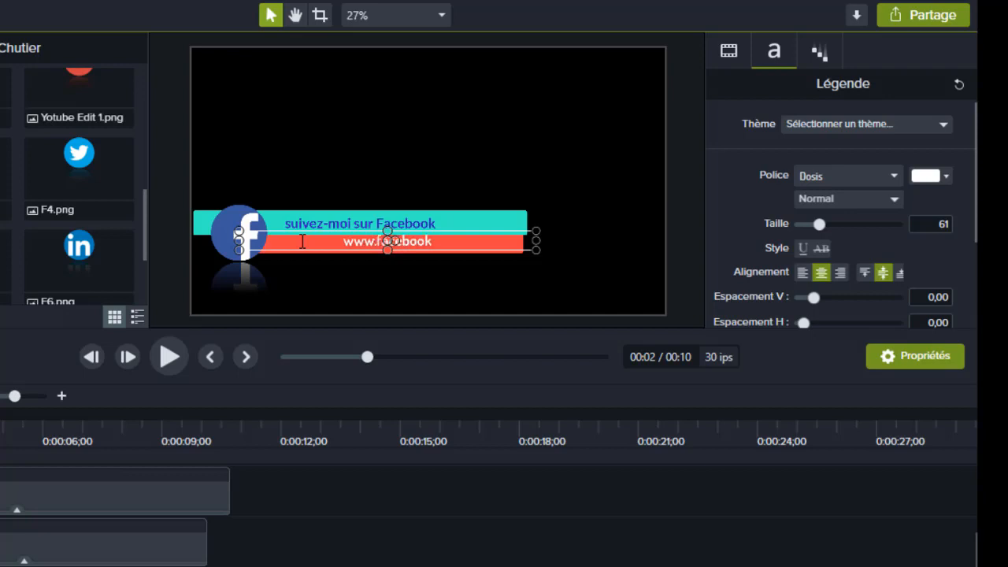
type(".co")
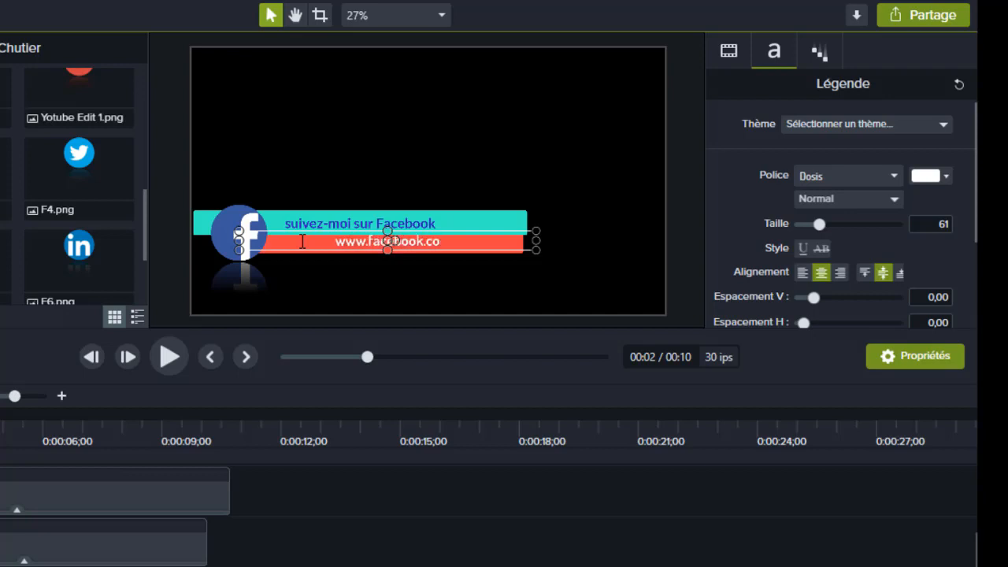
type("m/me")
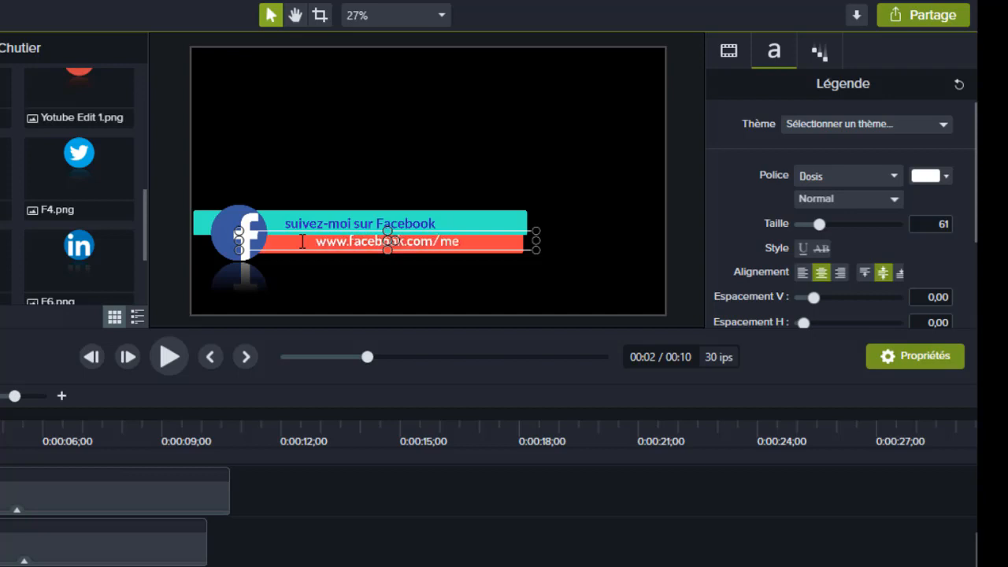
type("lak")
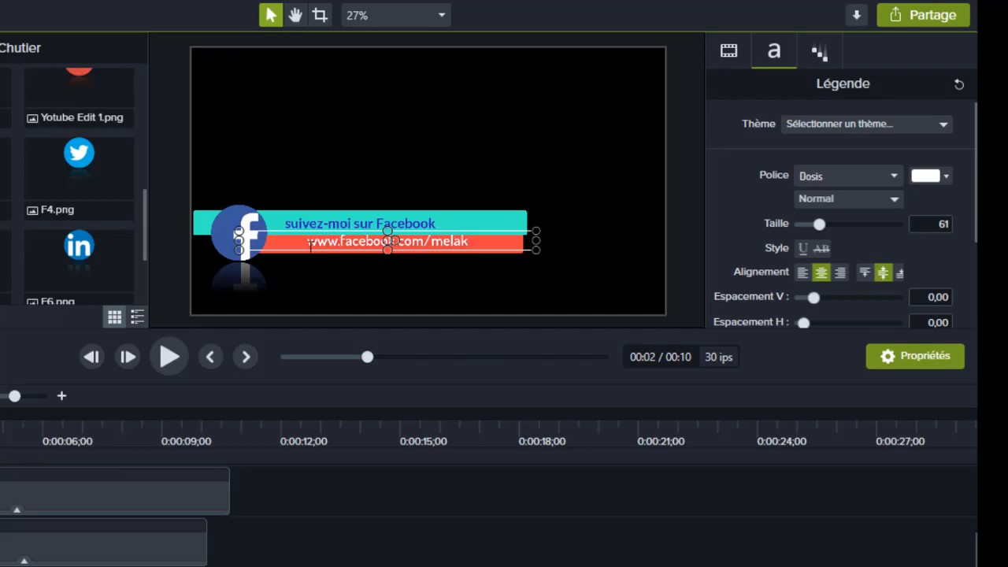
left_click(463, 249)
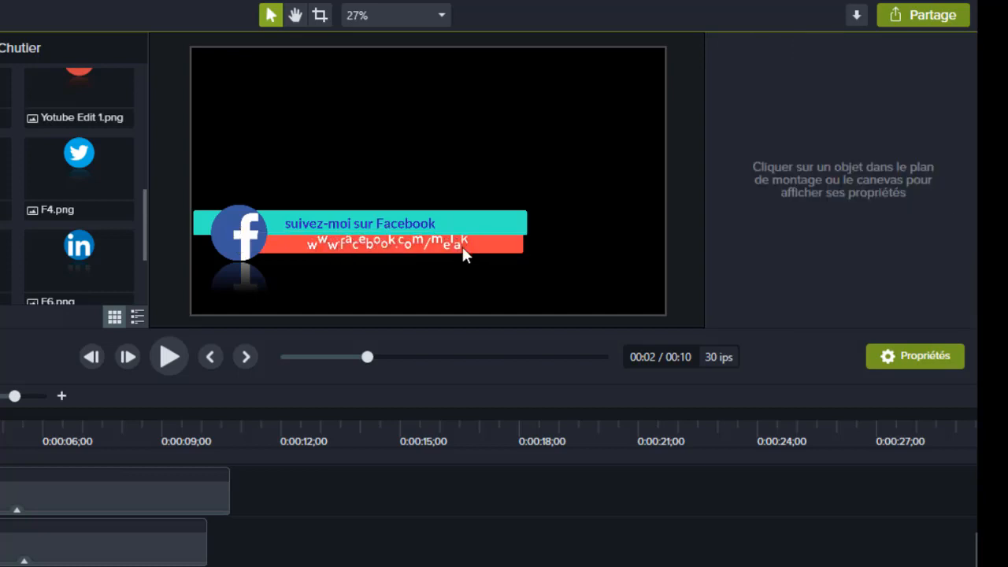
- Shorten the turquoise caption bar and shift it right so that it starts behind the Facebook logo
left_click(464, 247)
left_click(473, 228)
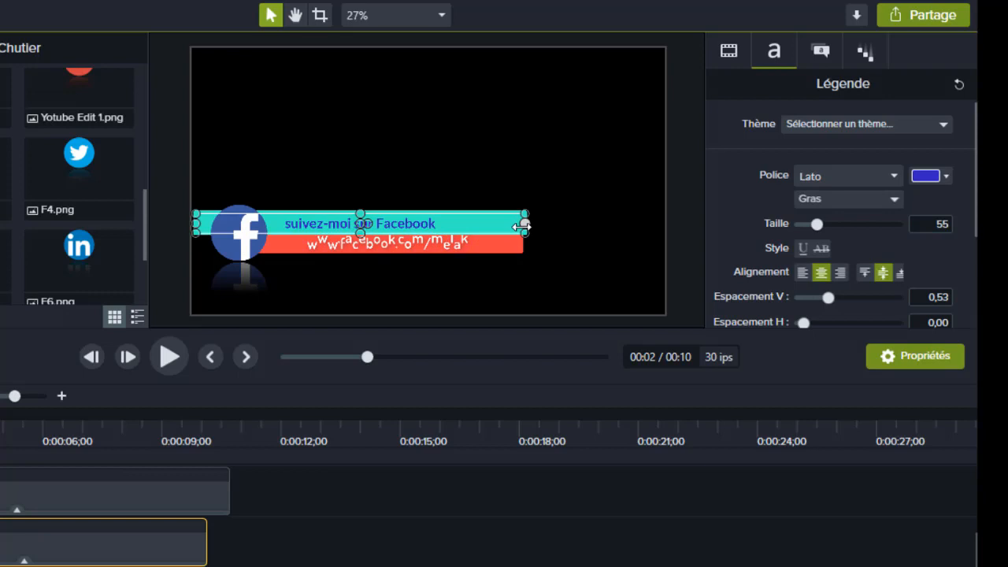
mouse_move(521, 223)
left_mouse_down()
mouse_move(475, 225)
mouse_move(522, 224)
mouse_move(500, 227)
left_mouse_up()
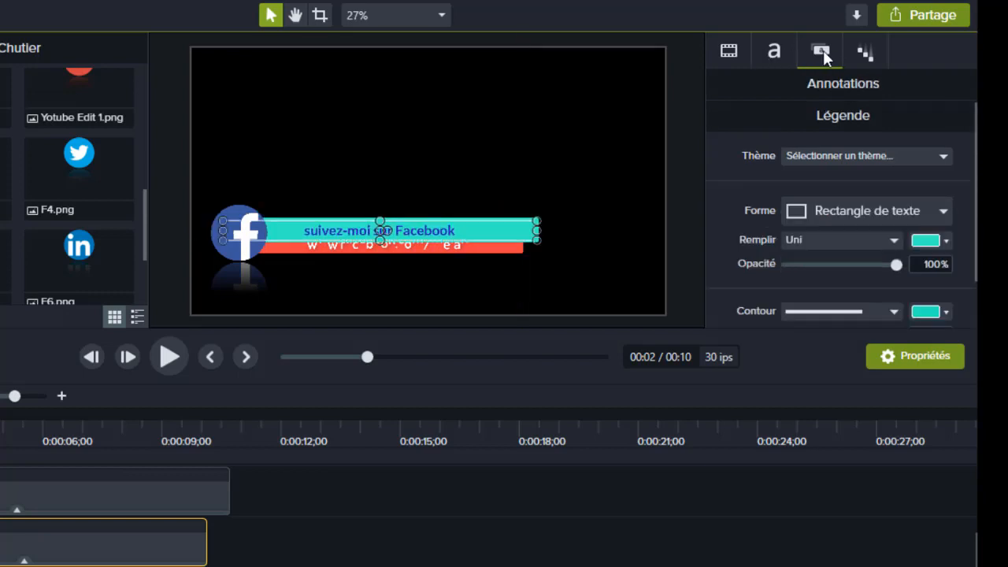
- Change the caption bar's fill colour to pink #E830A9 and play the preview to about 8 seconds
left_click(942, 241)
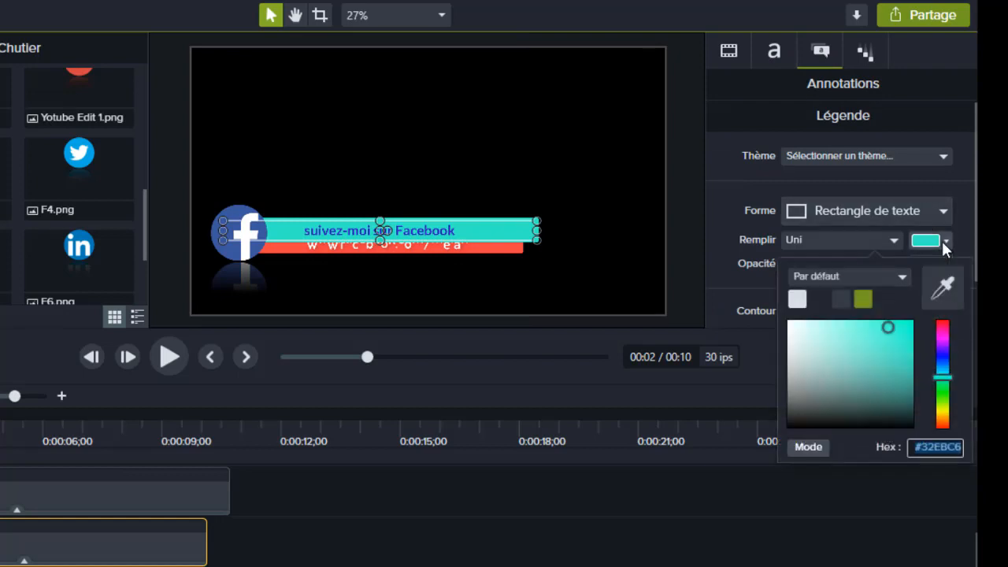
left_click(942, 331)
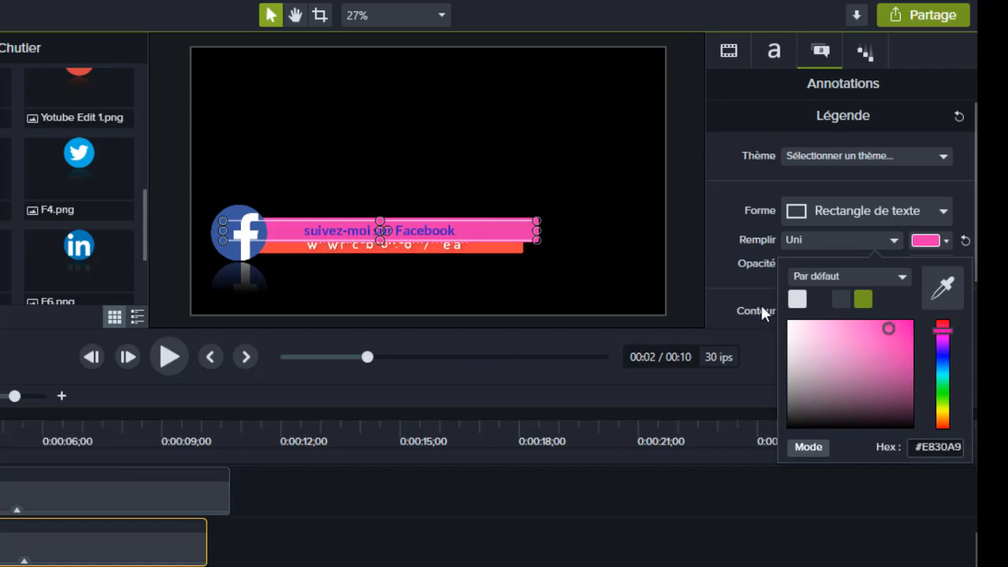
left_click(168, 356)
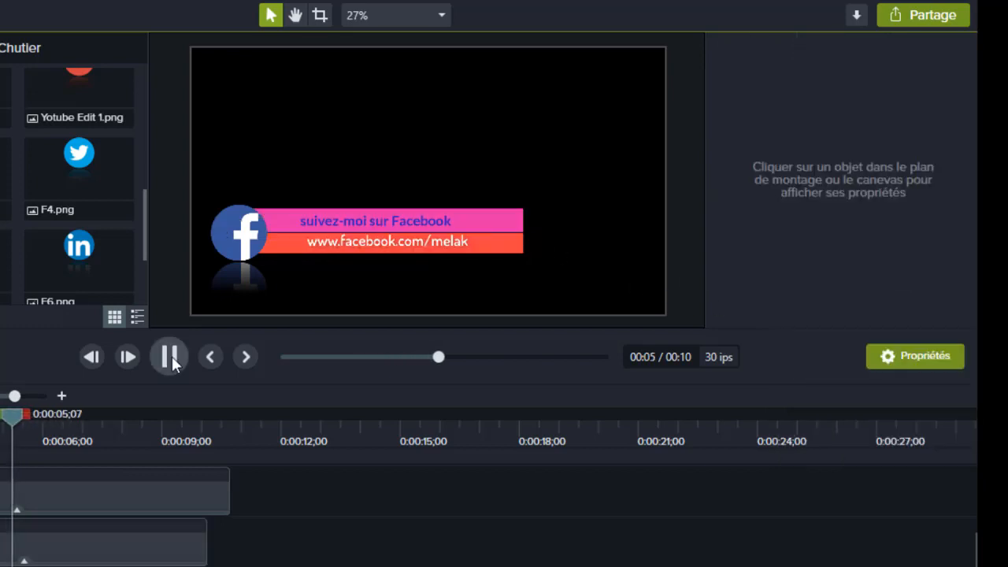
left_click(170, 356)
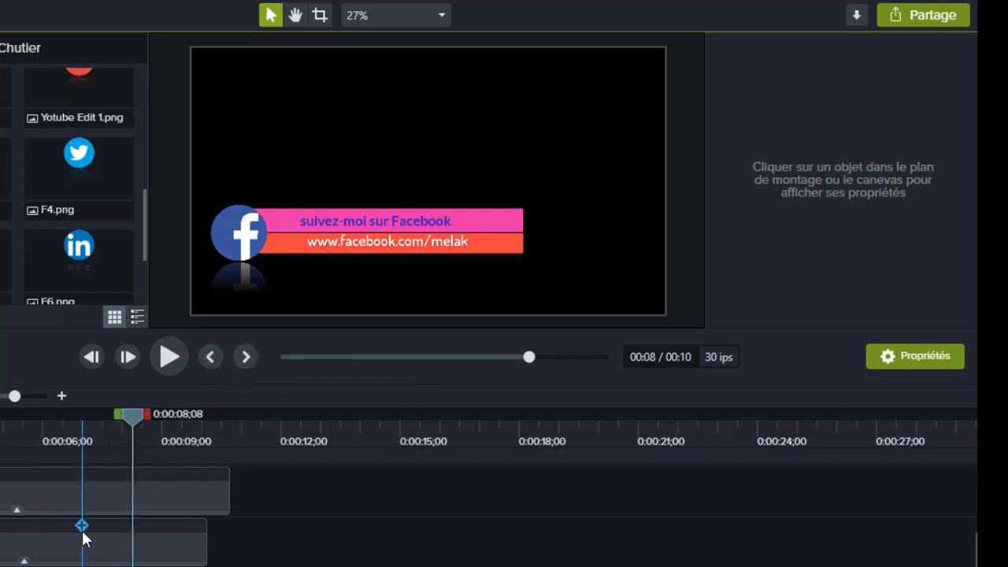
- Select all four clips of the Facebook lower third on the timeline and group them
scroll(88, 494, "down", 2)
scroll(145, 510, "up", 2)
left_click_drag(237, 485, 58, 455)
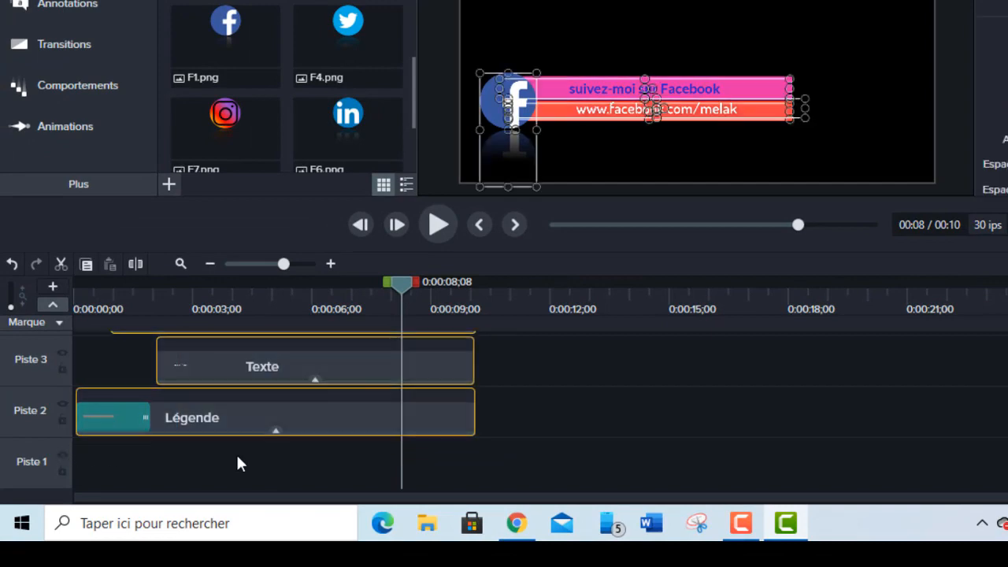
right_click(348, 419)
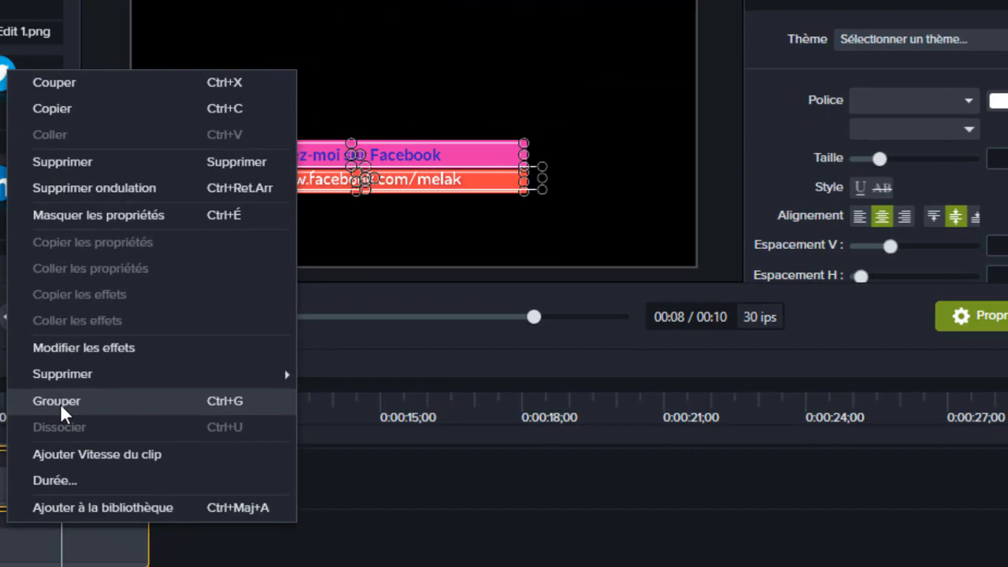
left_click(397, 295)
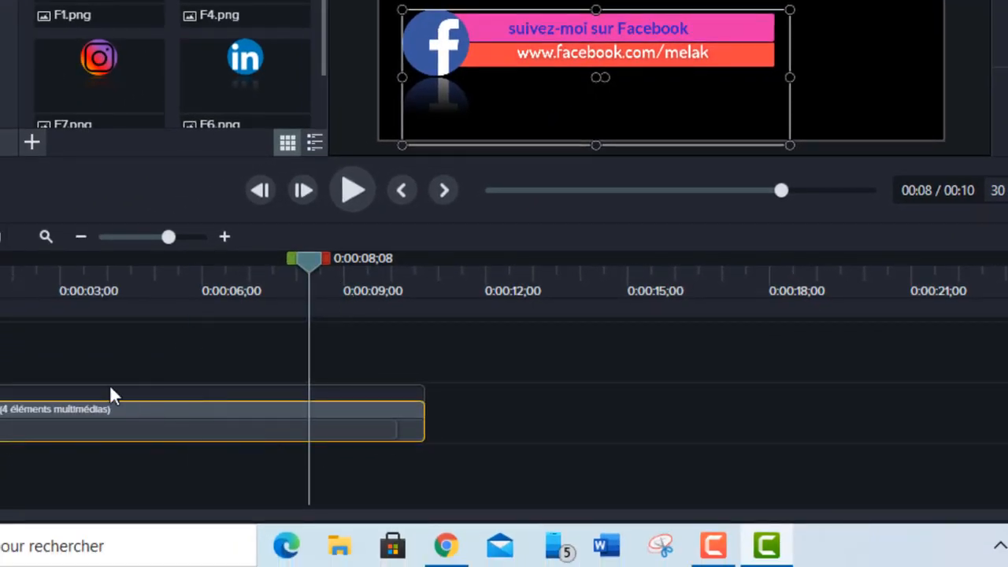
- Move the playhead back to about 5 seconds and add the grouped lower third to the default library as "face"
left_click_drag(306, 264, 247, 364)
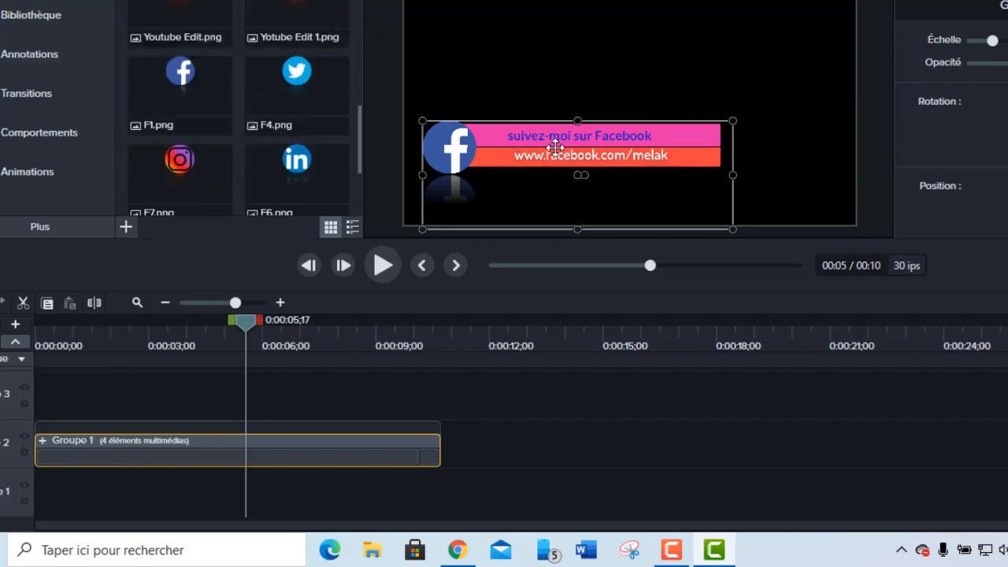
right_click(290, 446)
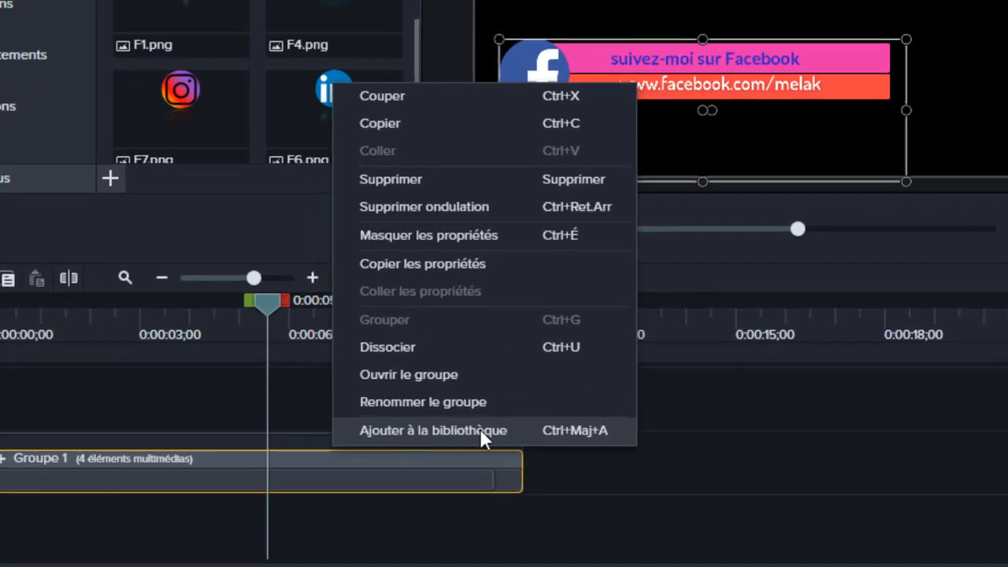
left_click(480, 430)
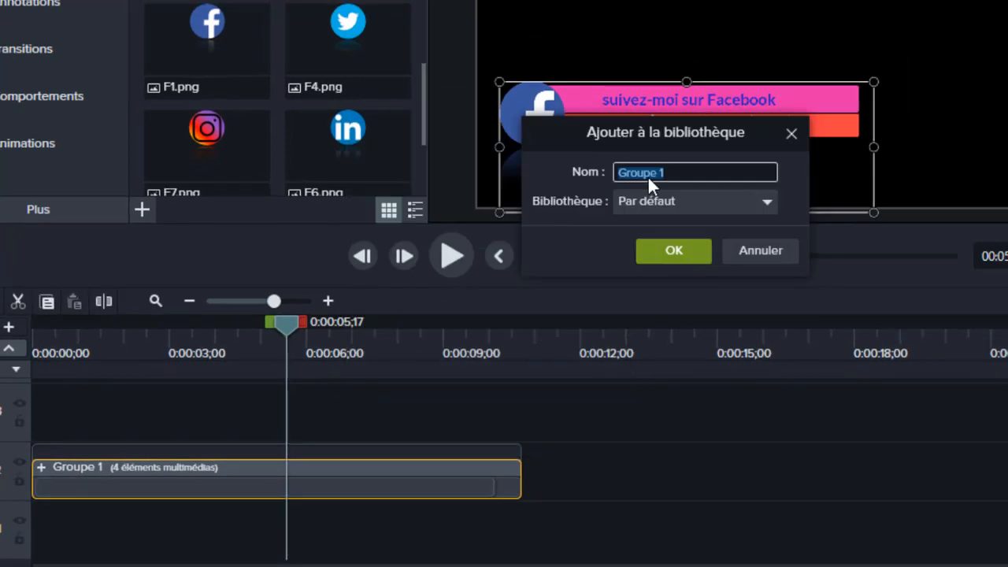
type("face")
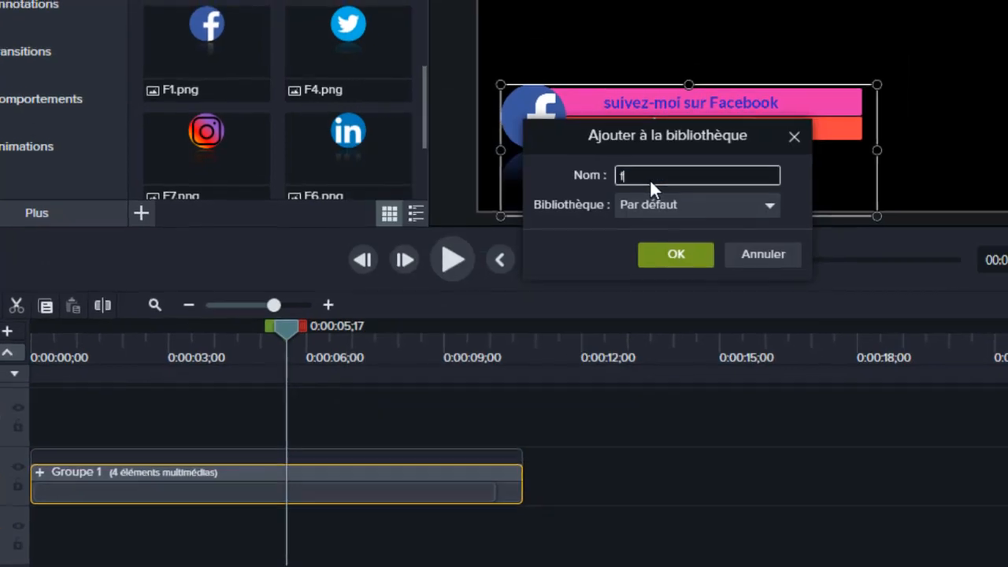
left_click(673, 250)
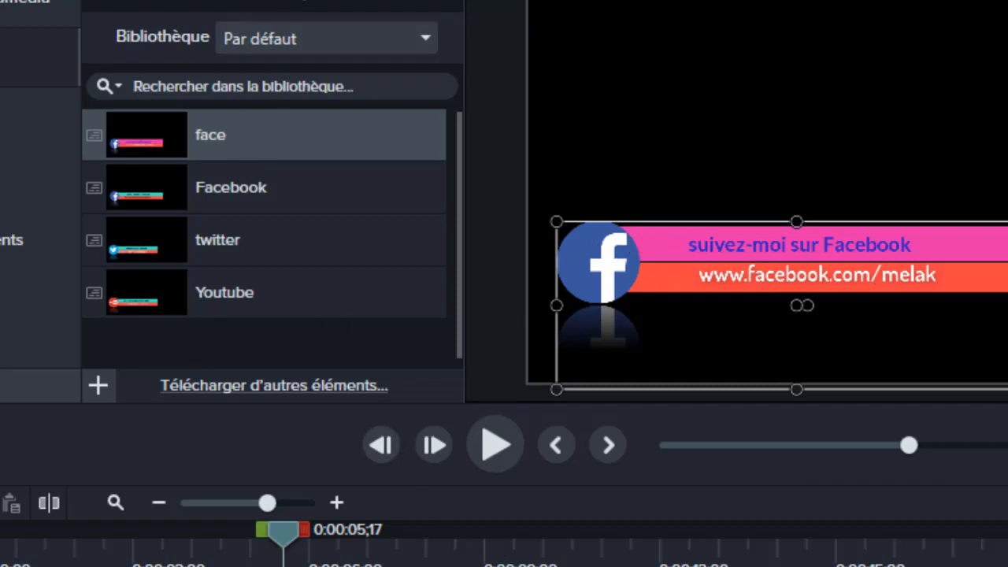
- Delete the Facebook lower third group from the project and return to the media bin
right_click(464, 285)
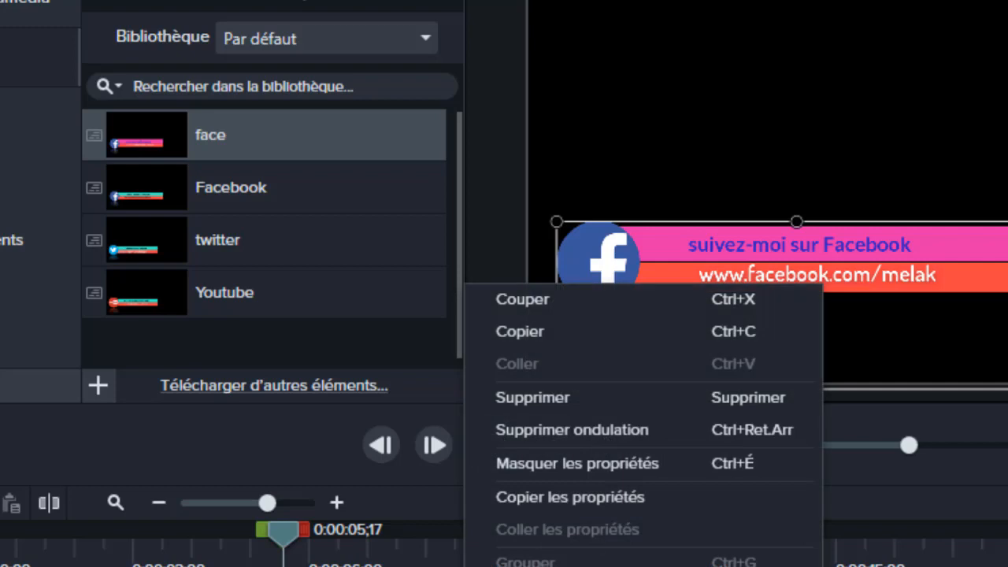
left_click(535, 400)
left_click(48, 12)
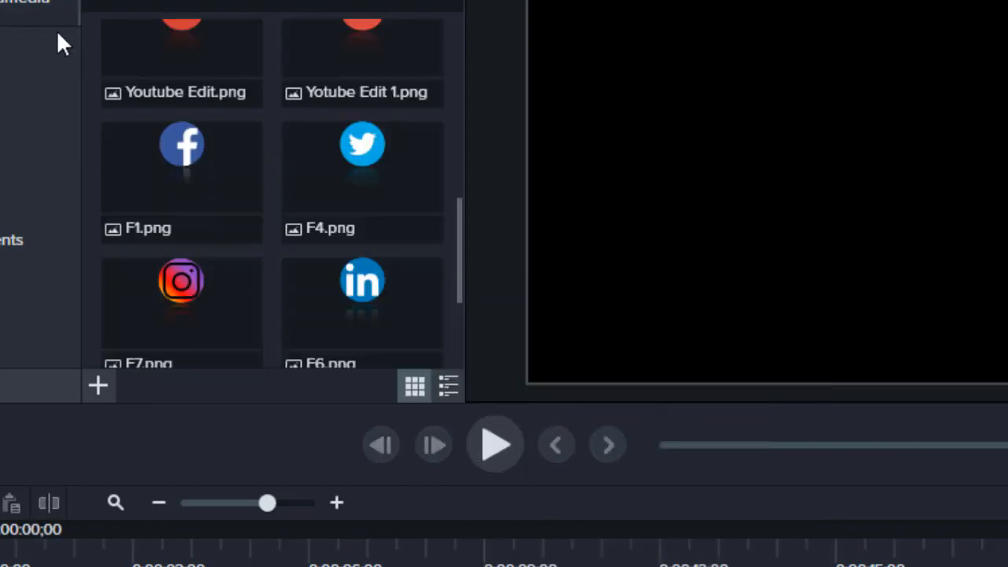
scroll(276, 137, "up", 3)
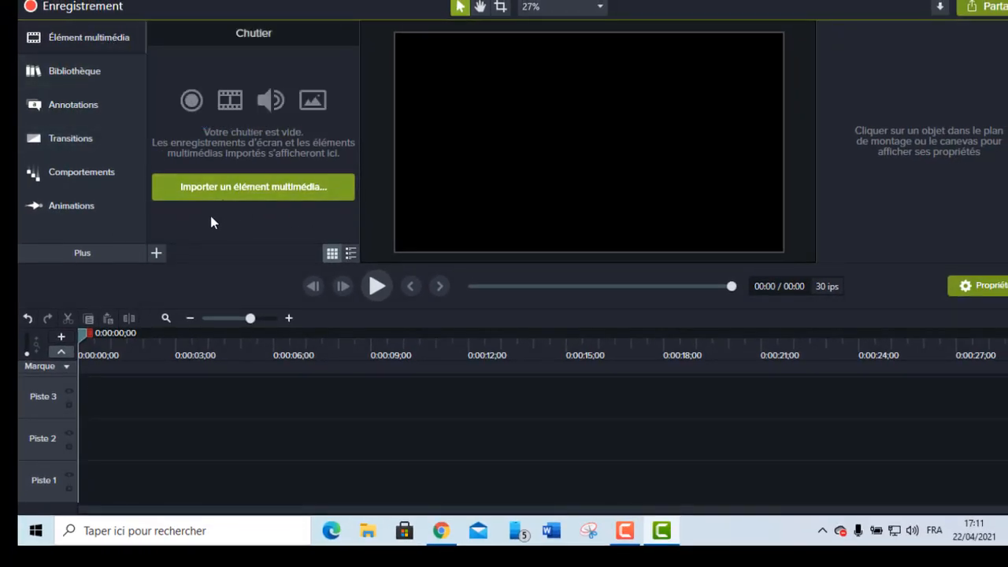
- Import the video "intro a utiliser .mp4" from the Vidéos folder into the media bin
left_click(160, 252)
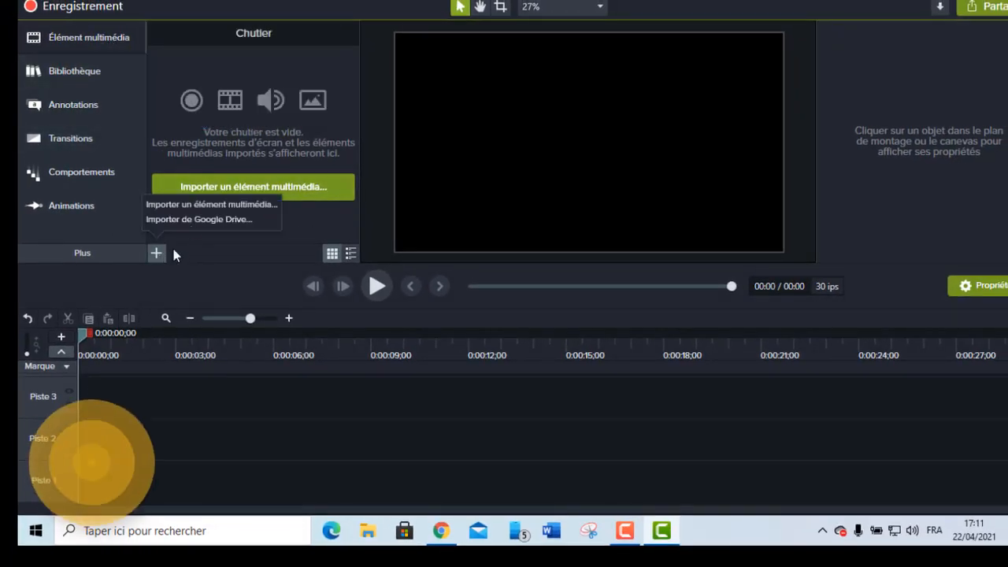
left_click(194, 204)
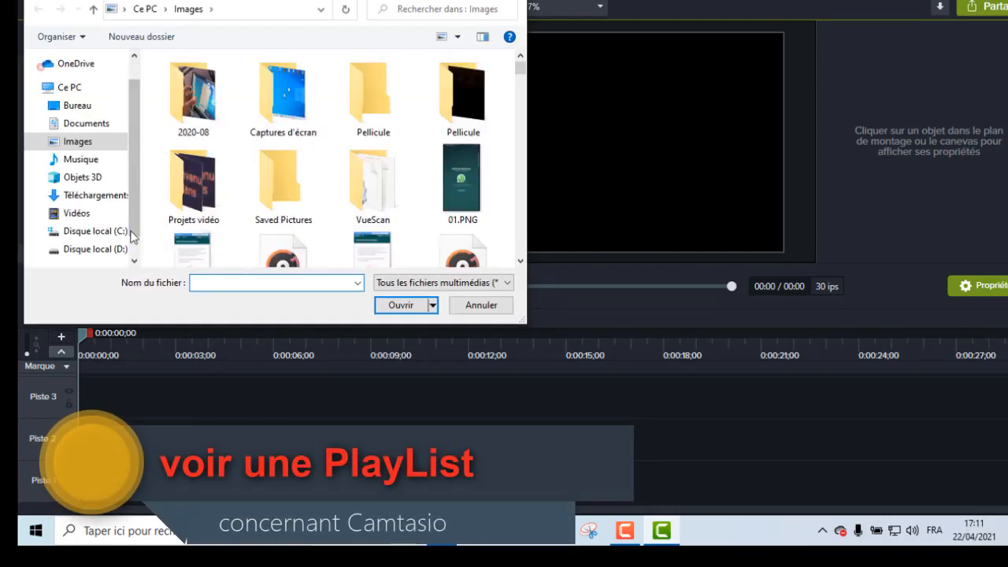
left_click(79, 214)
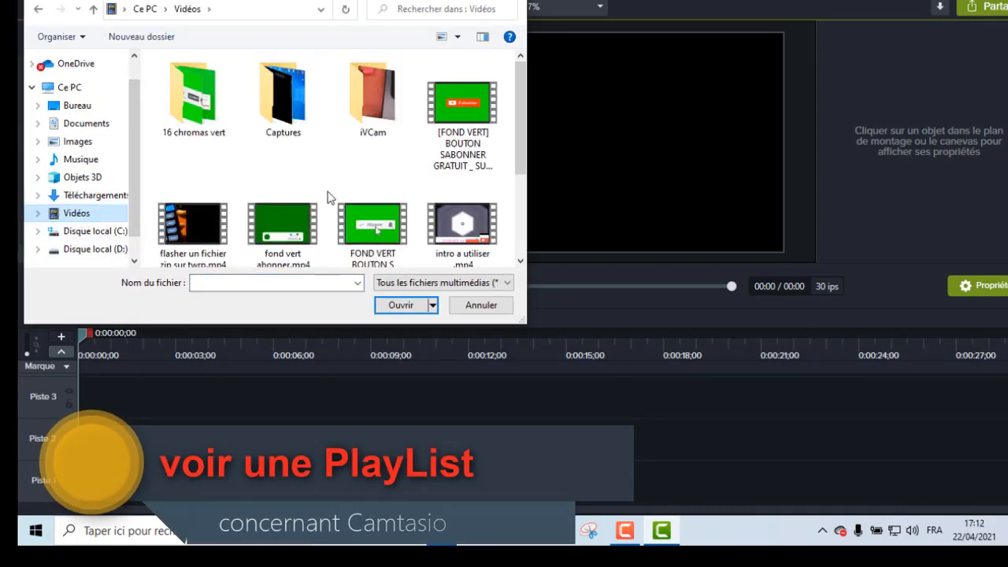
left_click(462, 206)
left_click(400, 304)
- Add the imported intro video to the timeline at the playhead and play it to about 3 seconds
right_click(221, 93)
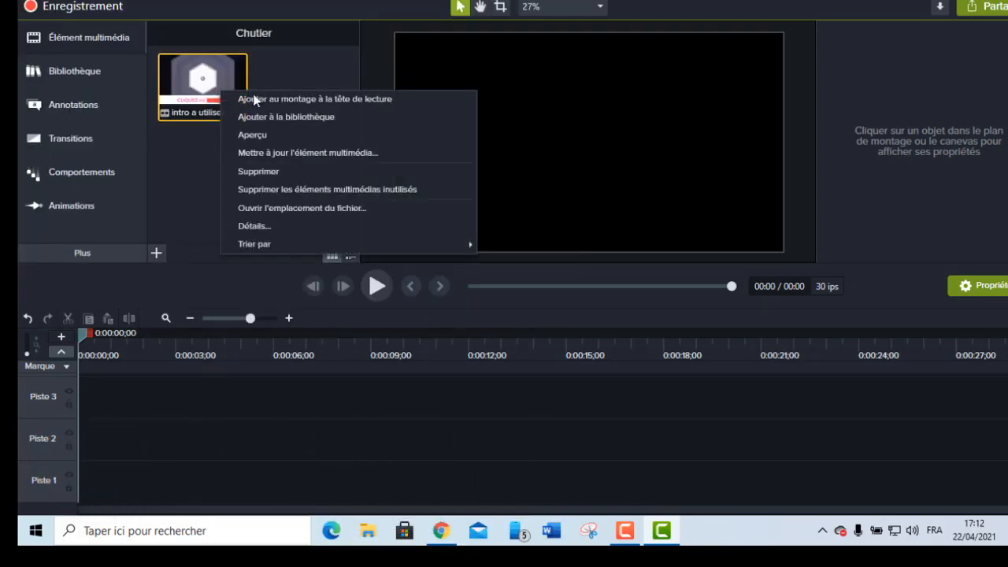
left_click(292, 99)
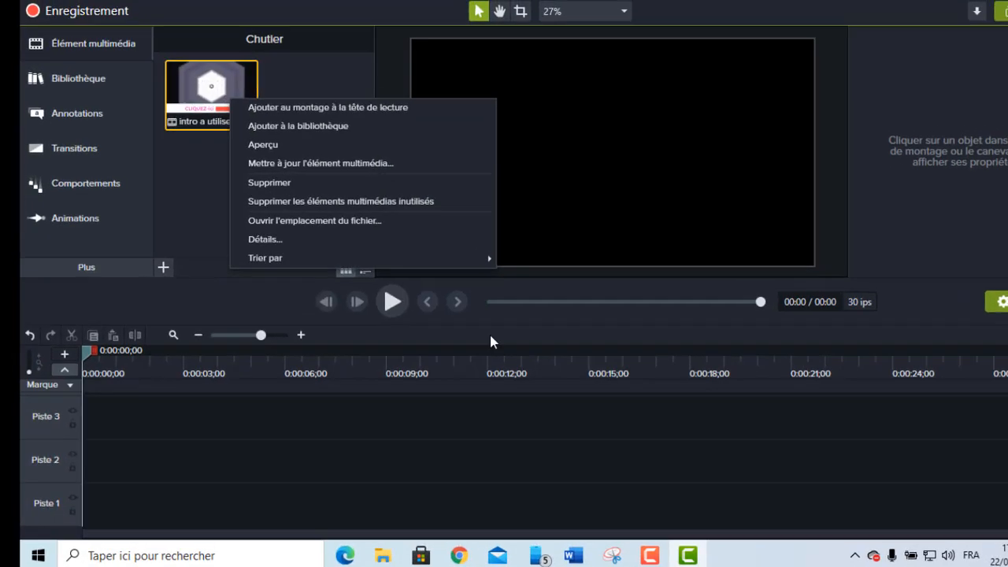
left_click(377, 286)
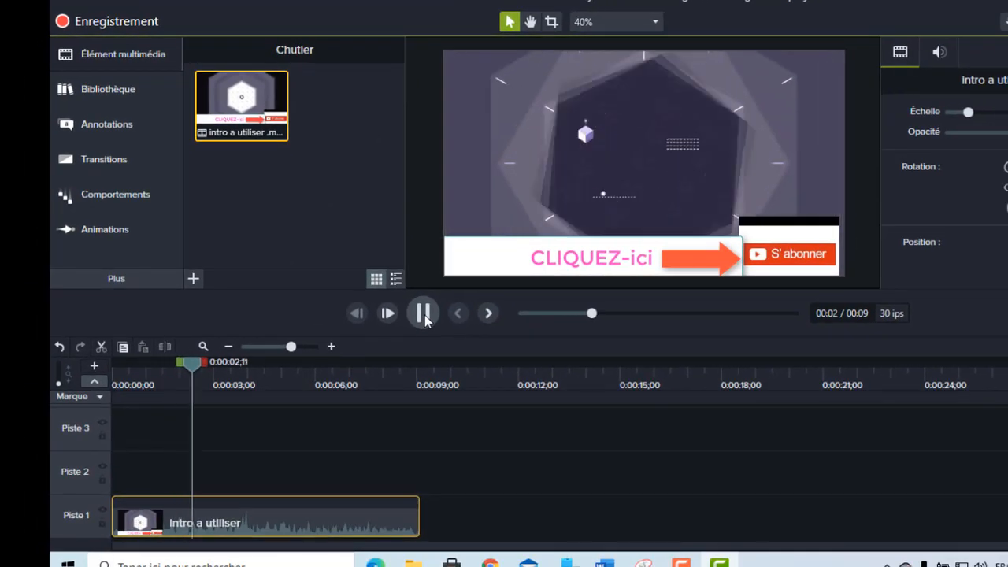
left_click(522, 171)
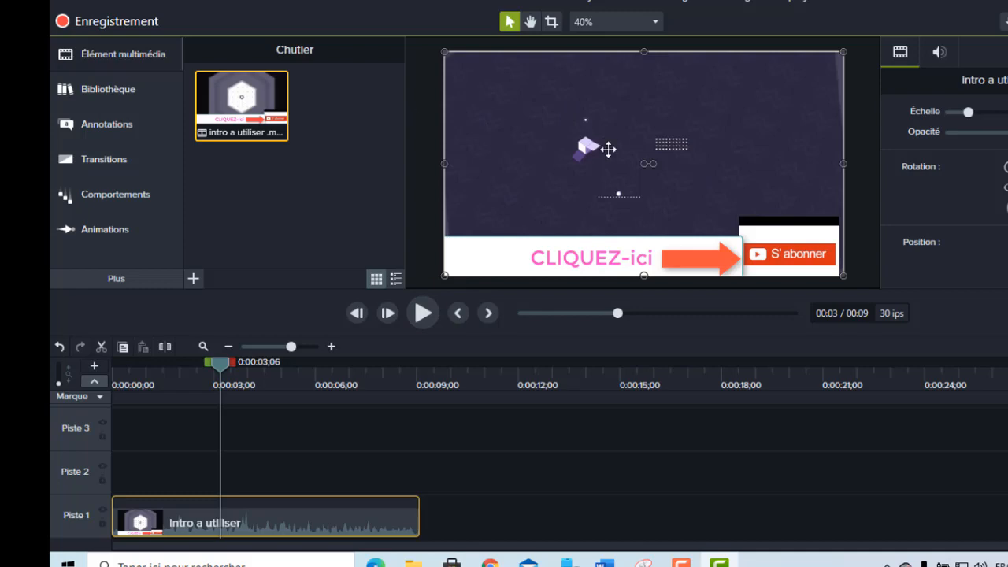
- Add the library item "face" to the timeline at the playhead and play the preview to about 6 seconds
left_click(117, 89)
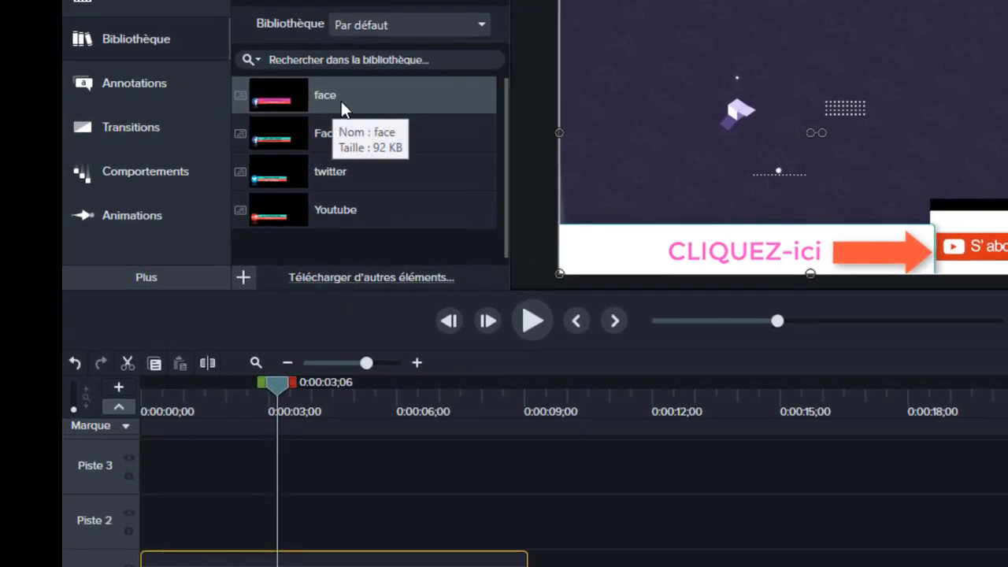
right_click(350, 97)
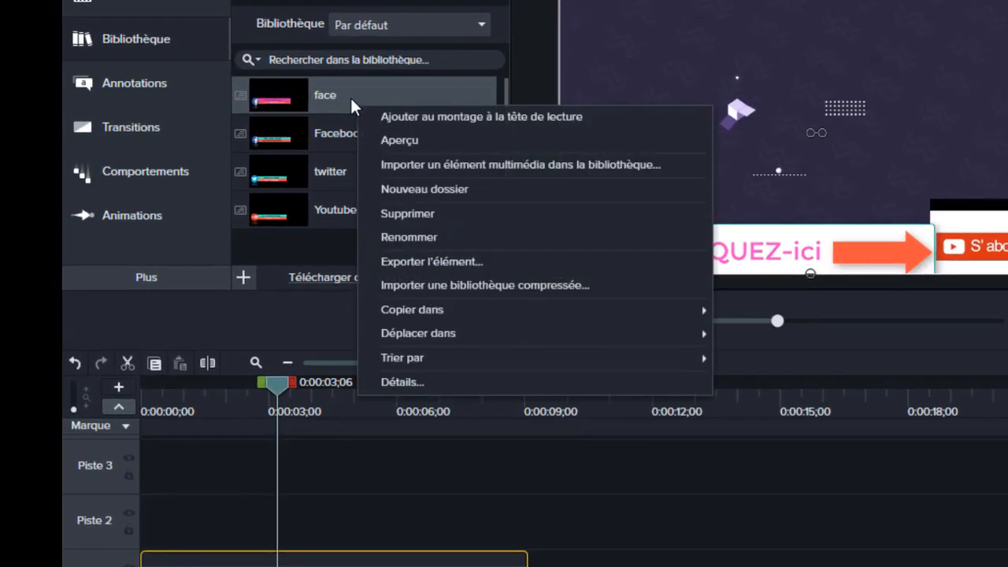
left_click(488, 114)
left_click(535, 323)
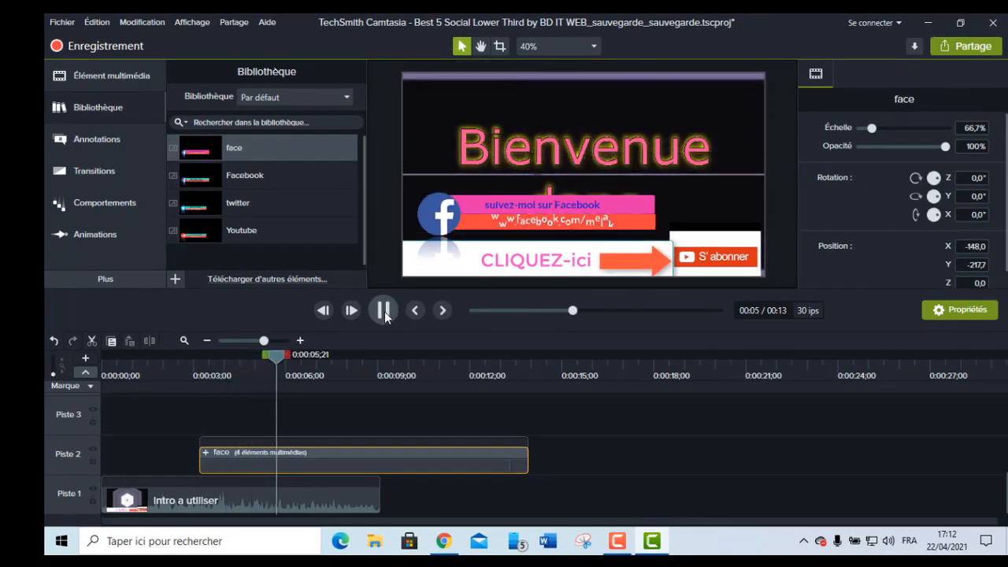
left_click(590, 276)
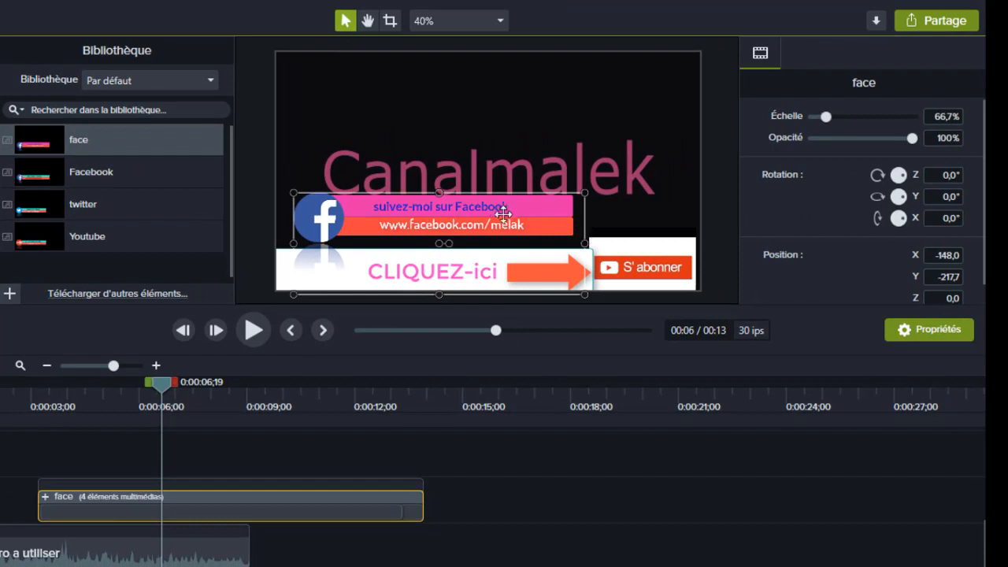
- Scale down the Facebook lower third on the canvas and shift it left over the intro video
mouse_move(491, 209)
left_mouse_down()
mouse_move(497, 135)
mouse_move(483, 217)
left_mouse_up()
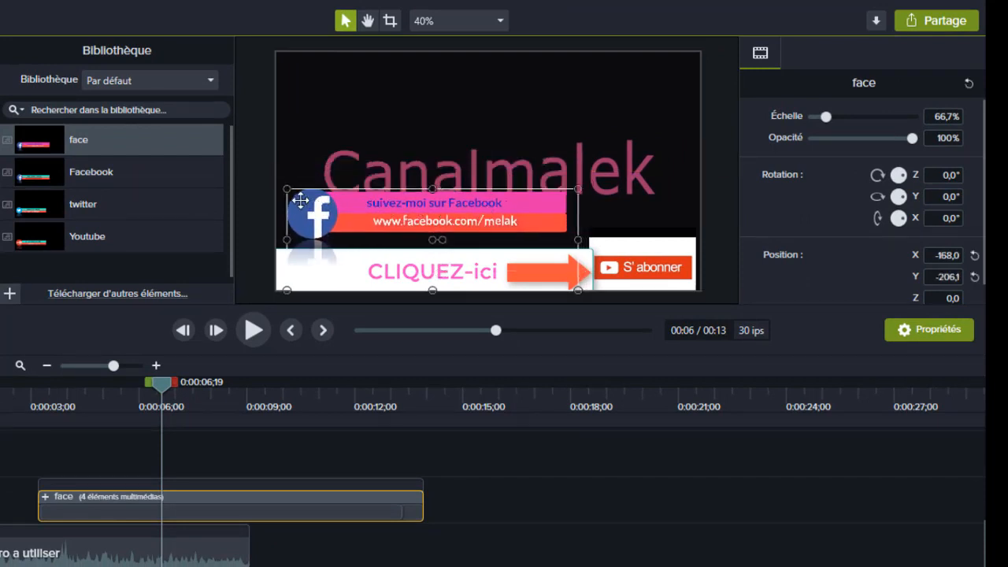
left_click_drag(286, 189, 334, 205)
left_click_drag(438, 232, 381, 232)
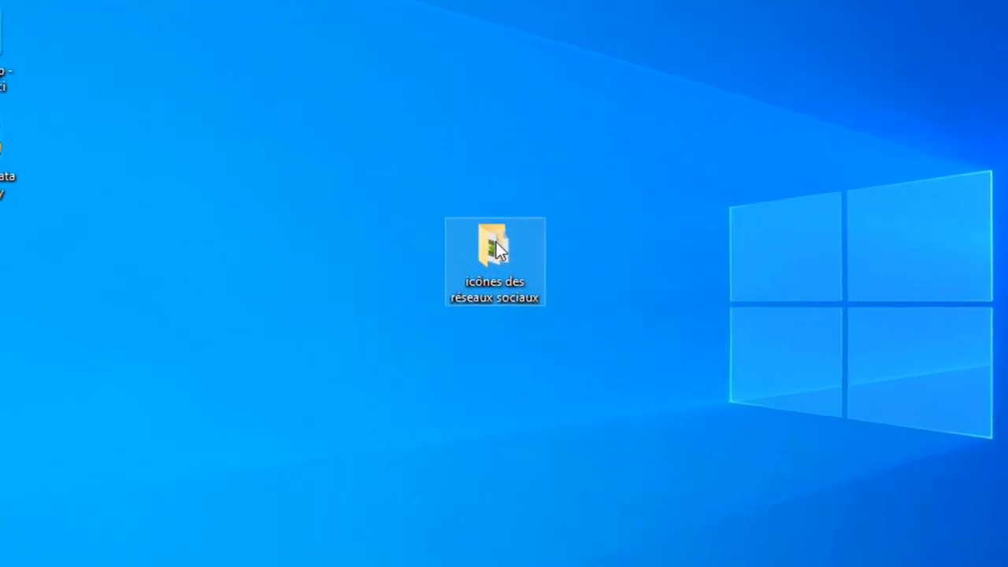
- Switch to the desktop and open the folder "icônes des réseaux sociaux" to view its project files and icons
double_click(379, 257)
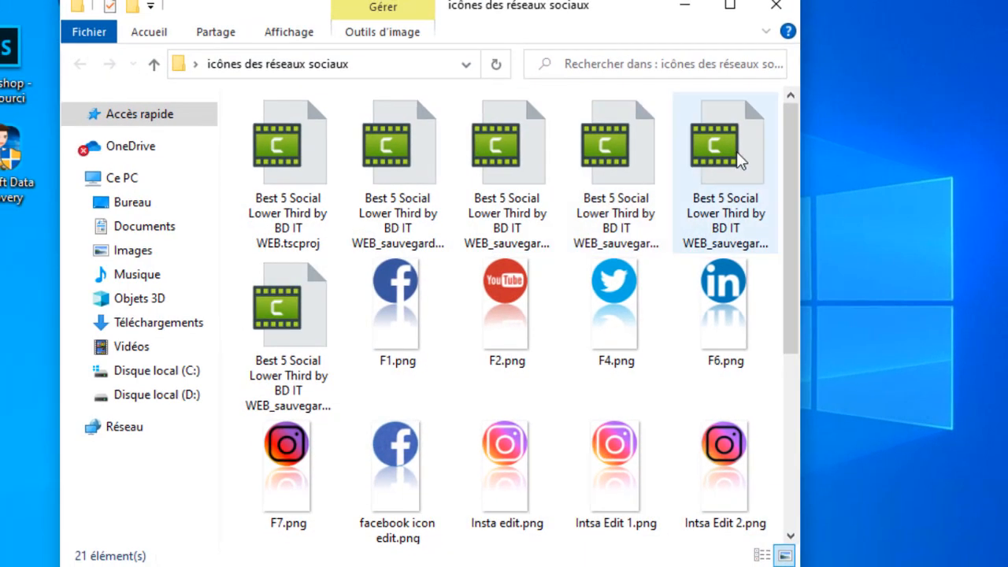